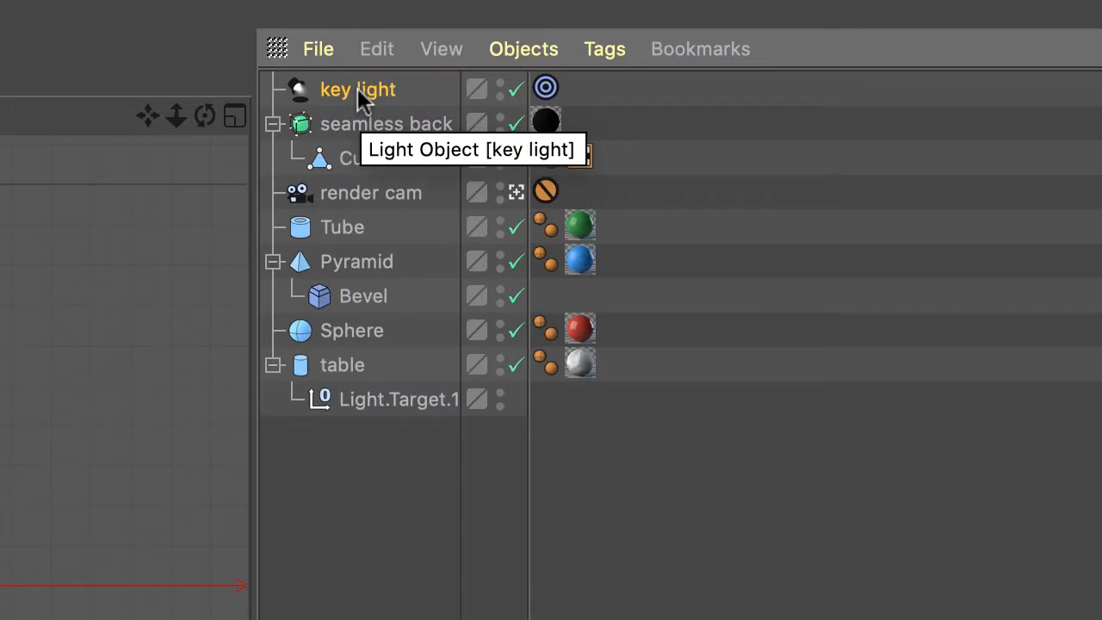
Duplicate the key light and rename the copy "fill light".
{"action": "key", "text": "super+c"}
{"action": "key", "text": "super+v"}
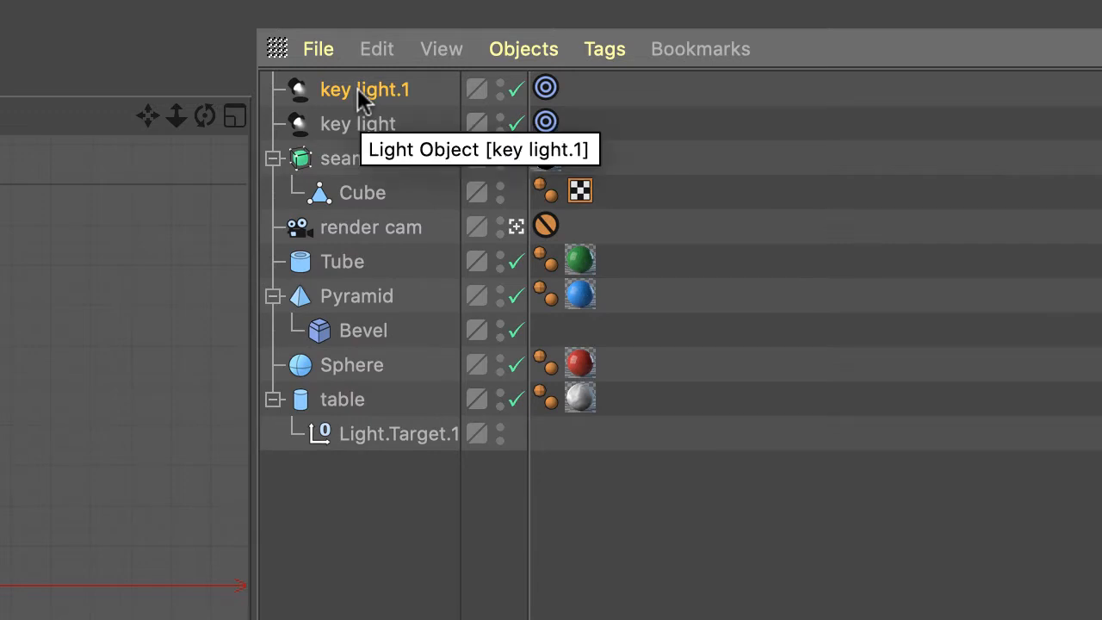
{"action": "double_click", "coordinate": [366, 91]}
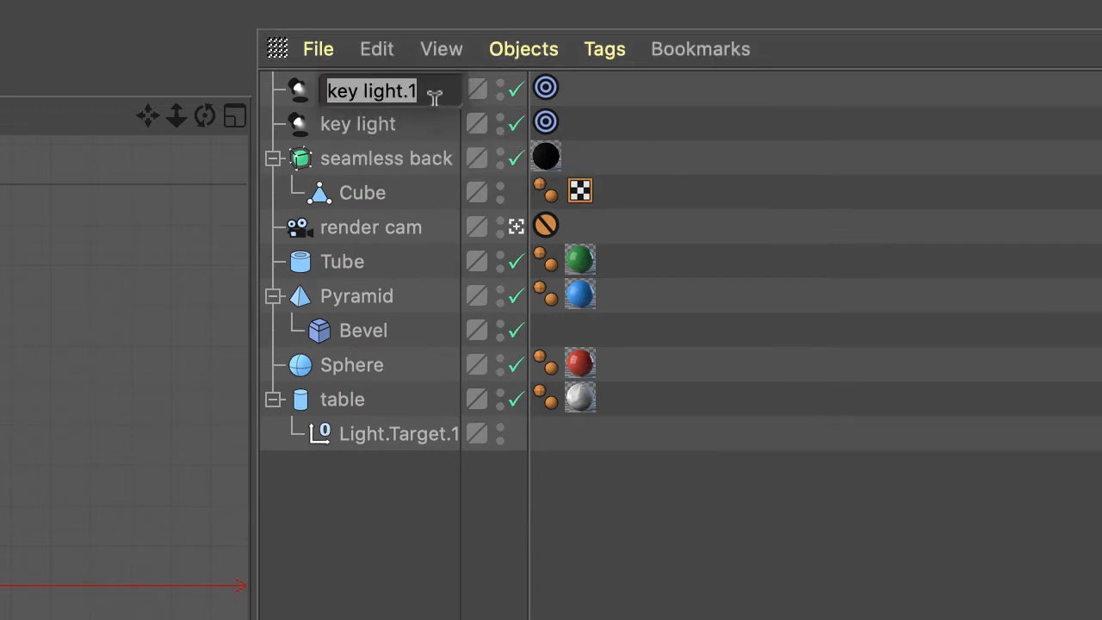
{"action": "left_click_drag", "start_coordinate": [436, 90], "coordinate": [331, 74]}
{"action": "key", "text": "BackSpace"}
{"action": "type", "text": "f"}
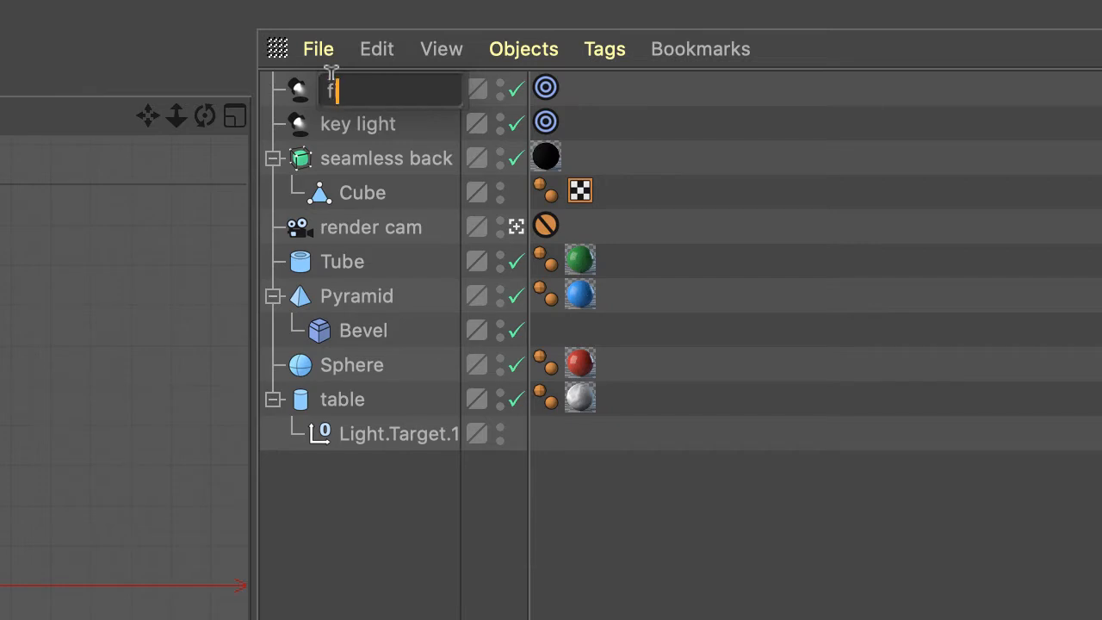
{"action": "type", "text": "ill light"}
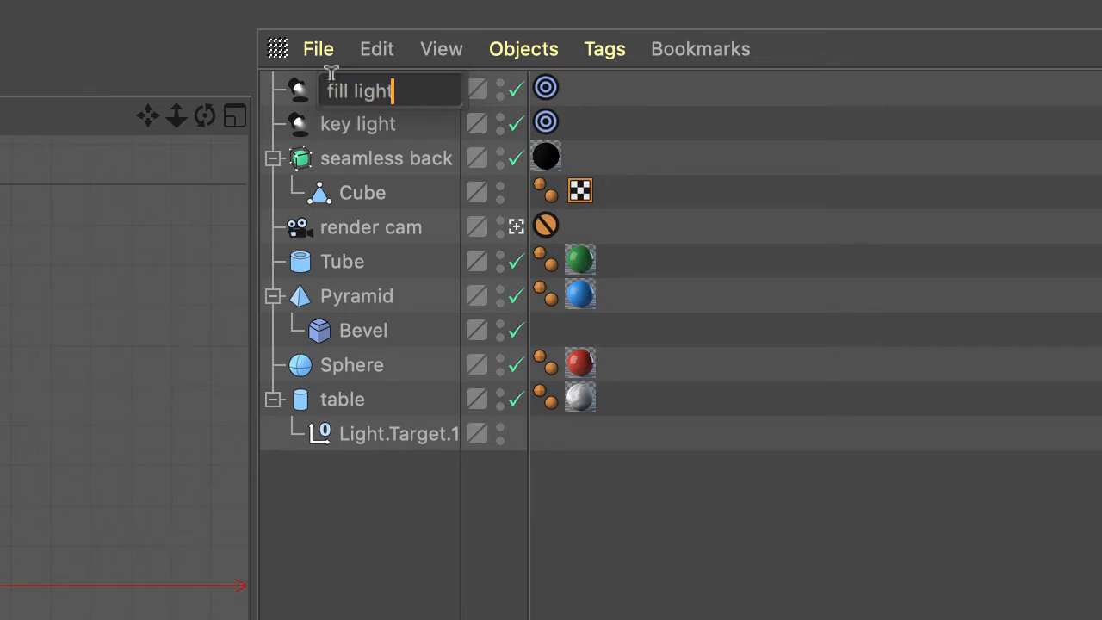
{"action": "key", "text": "Return"}
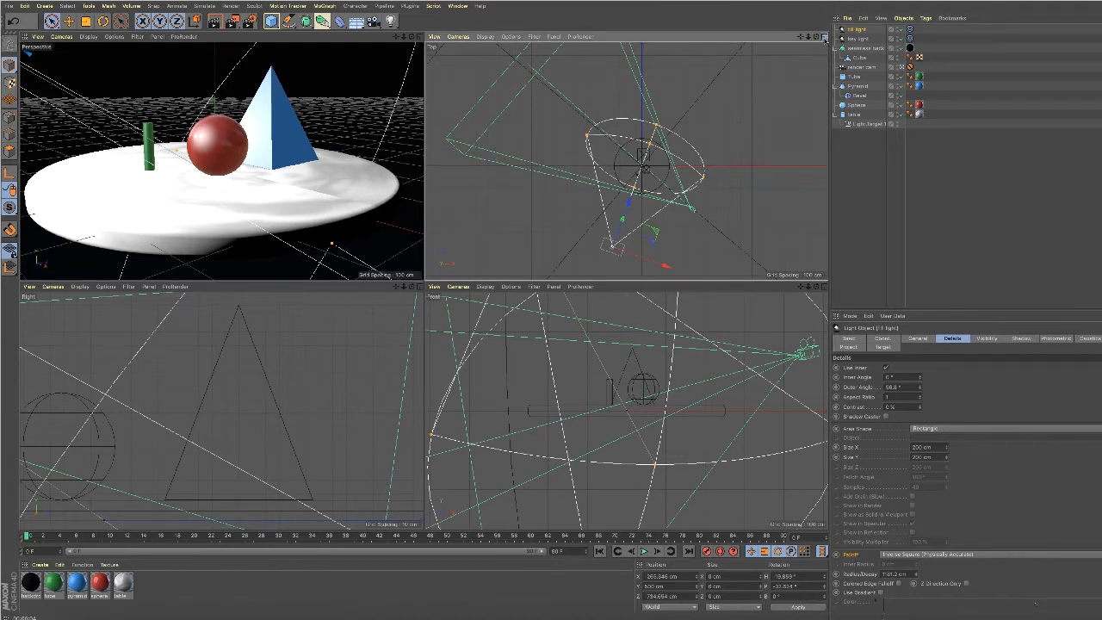
Move the fill light in the top view around the table to about X 1340 cm, and extend its falloff radius to about 1781 cm.
{"action": "middle_click", "coordinate": [715, 172]}
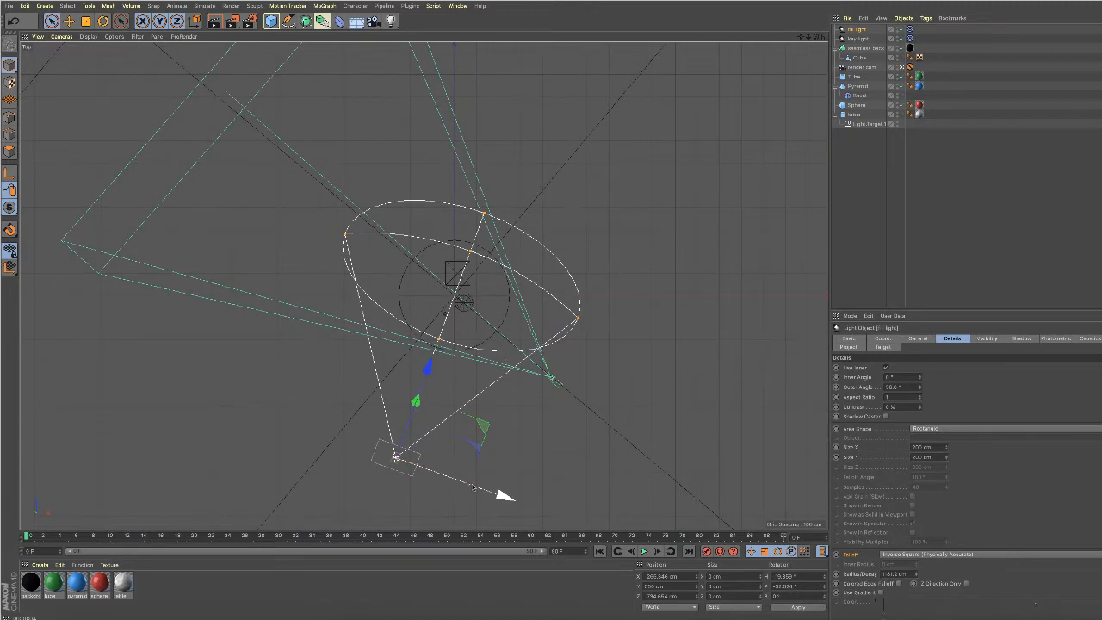
{"action": "left_click_drag", "start_coordinate": [506, 495], "coordinate": [658, 426]}
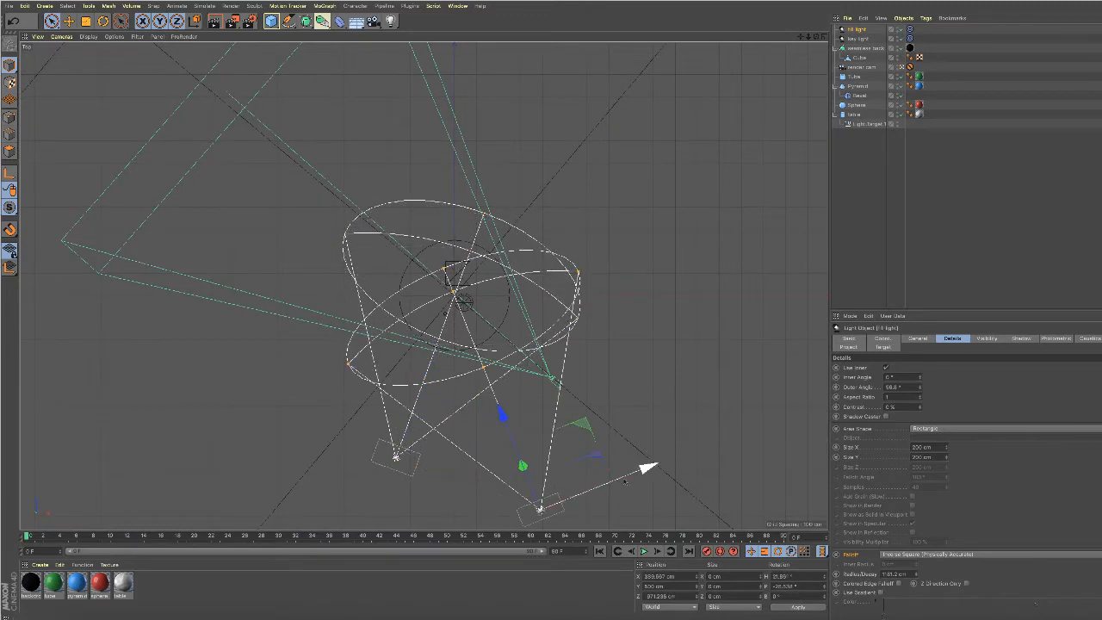
{"action": "left_click_drag", "start_coordinate": [635, 472], "coordinate": [747, 283]}
{"action": "left_click_drag", "start_coordinate": [777, 341], "coordinate": [709, 126]}
{"action": "left_click_drag", "start_coordinate": [799, 222], "coordinate": [754, 113]}
{"action": "left_click_drag", "start_coordinate": [694, 213], "coordinate": [703, 208]}
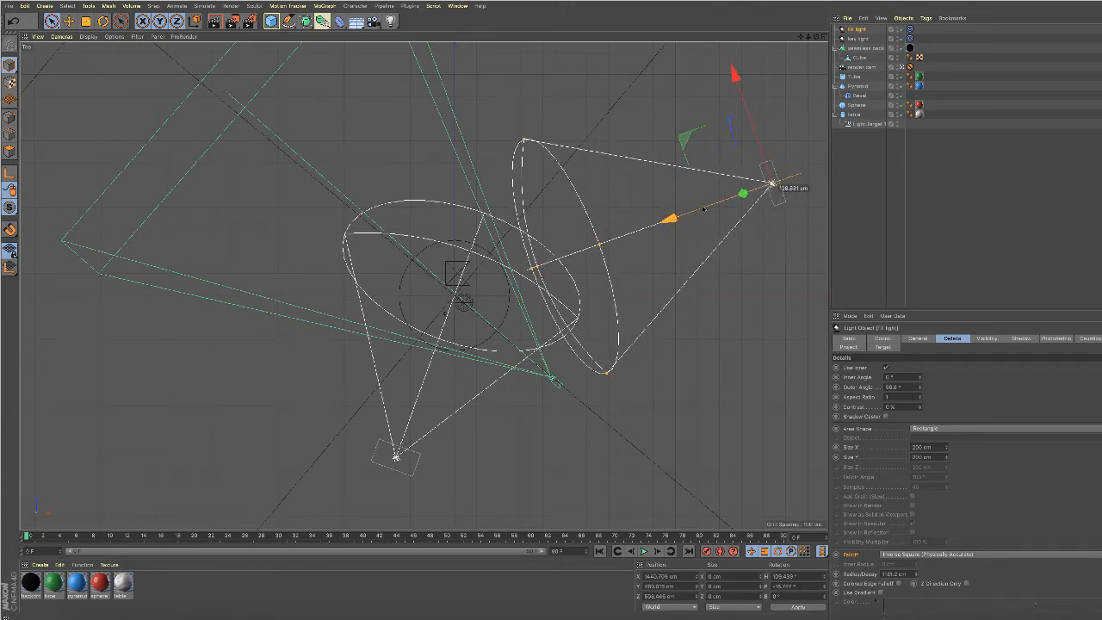
{"action": "left_click_drag", "start_coordinate": [754, 132], "coordinate": [749, 123]}
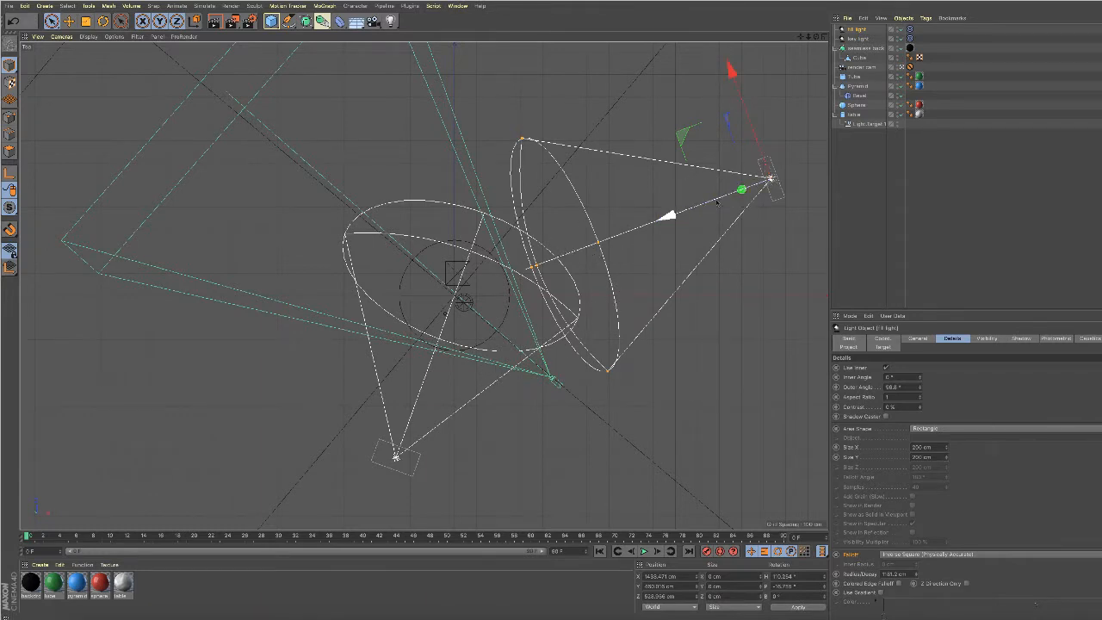
{"action": "left_click_drag", "start_coordinate": [717, 200], "coordinate": [689, 221]}
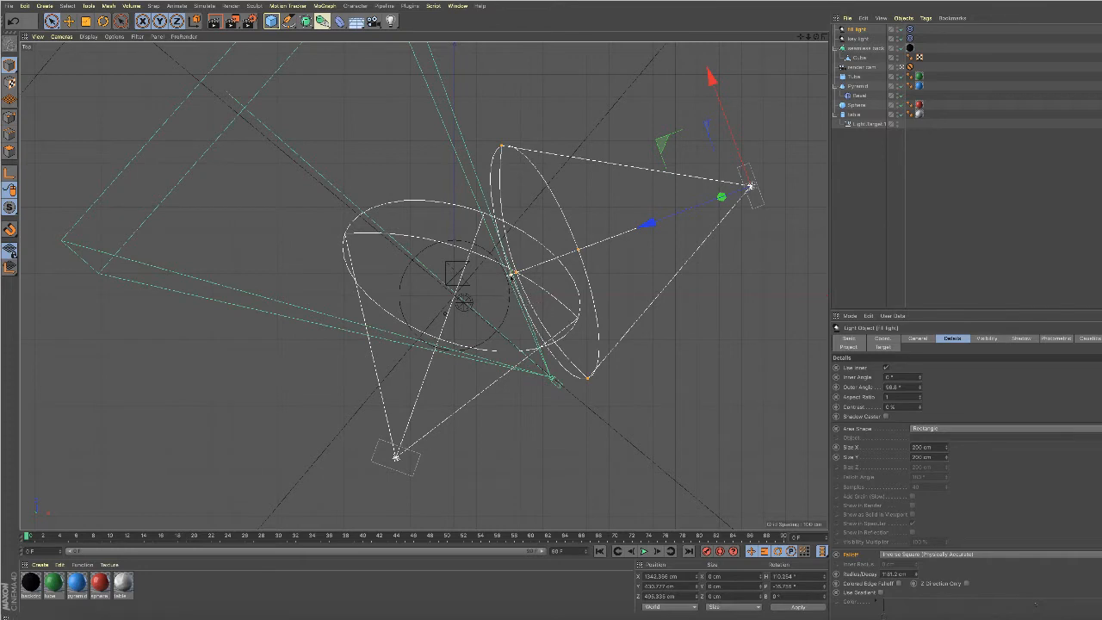
{"action": "left_click_drag", "start_coordinate": [511, 276], "coordinate": [395, 320]}
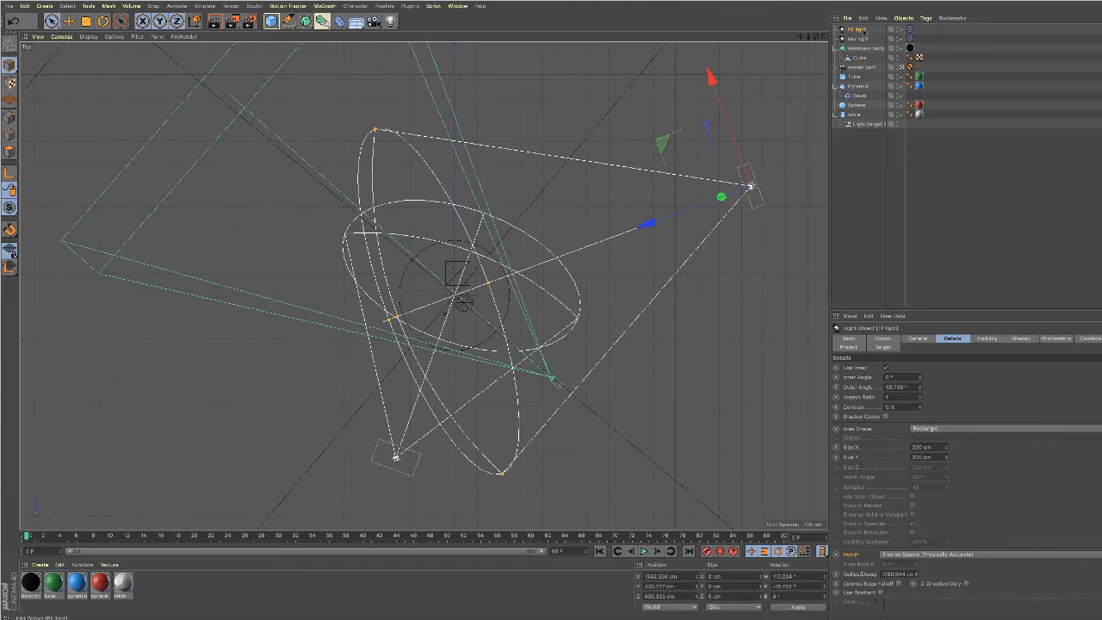
Change the fill light's type from Spot to Area and show its detail settings.
{"action": "left_click", "coordinate": [919, 338]}
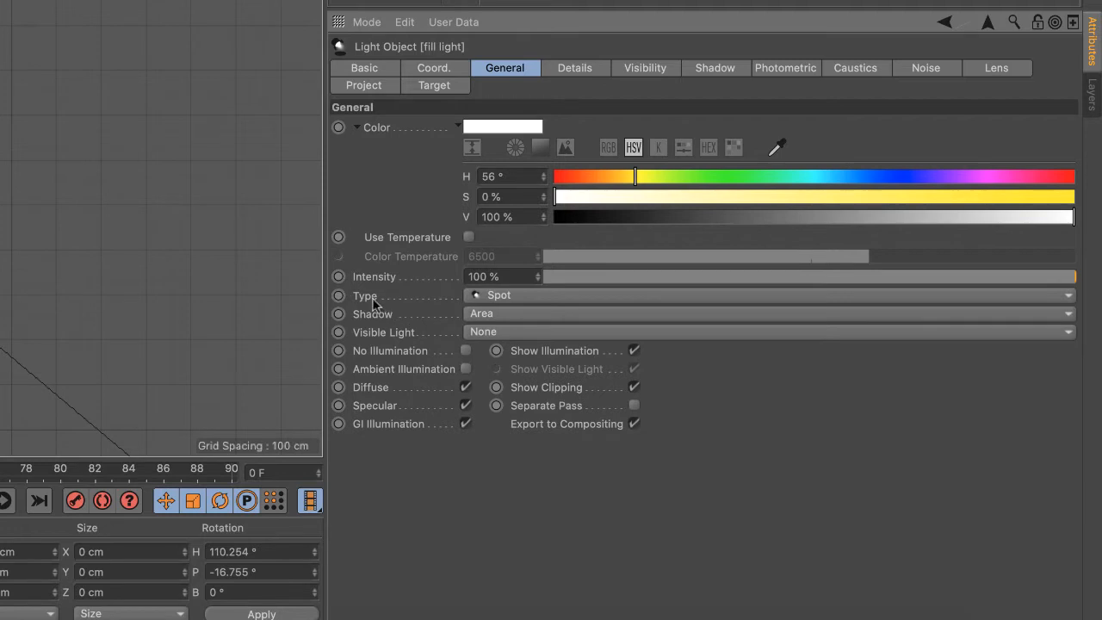
{"action": "left_click", "coordinate": [1065, 297]}
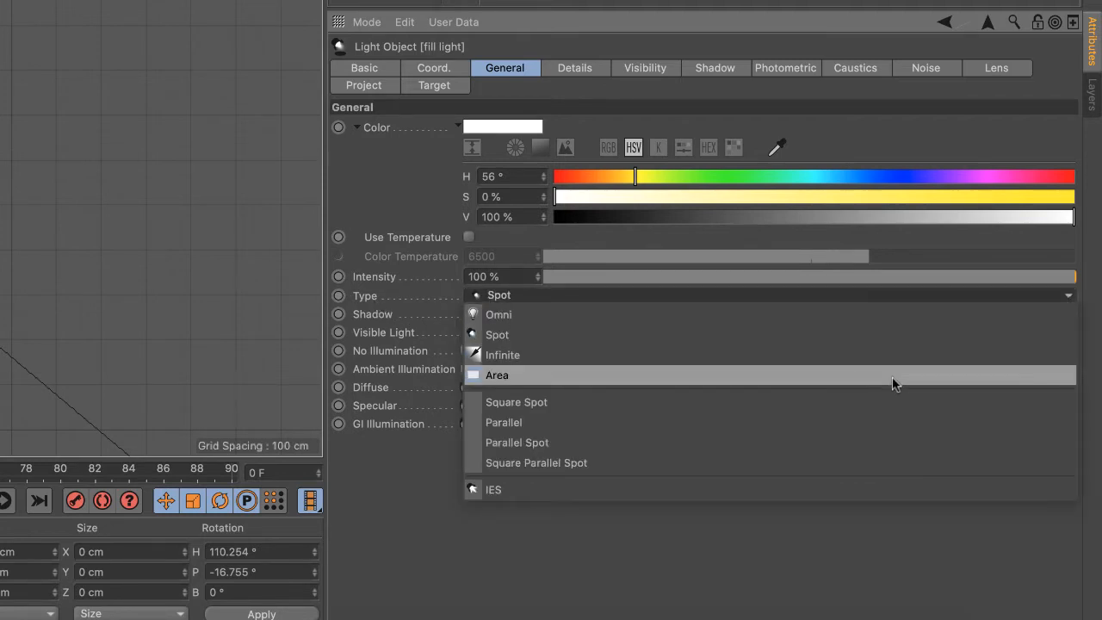
{"action": "left_click", "coordinate": [891, 376]}
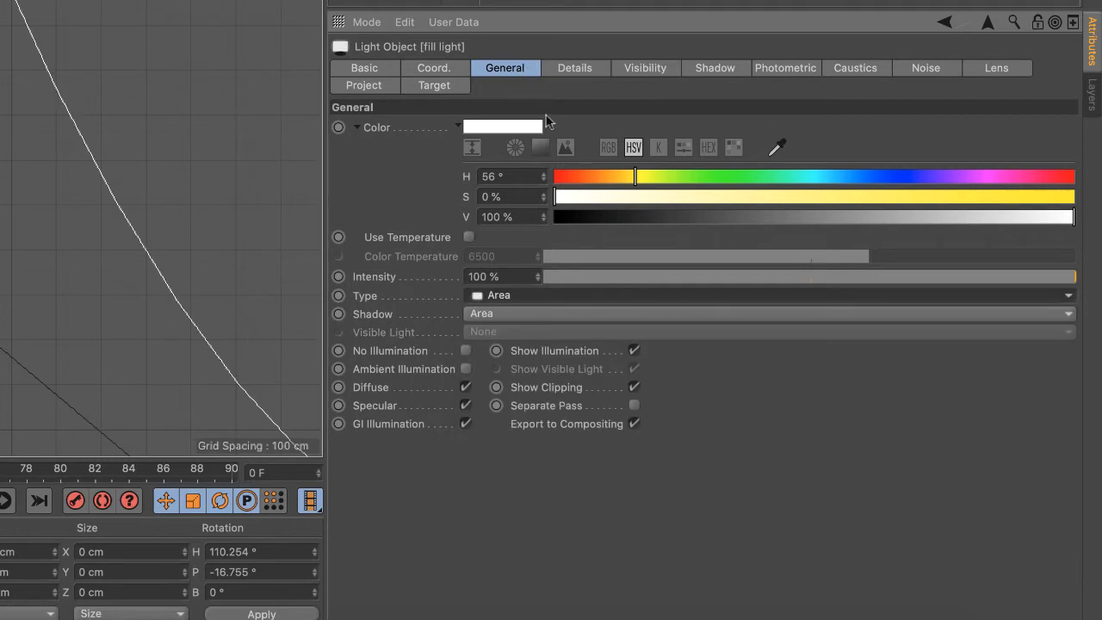
{"action": "left_click", "coordinate": [574, 69]}
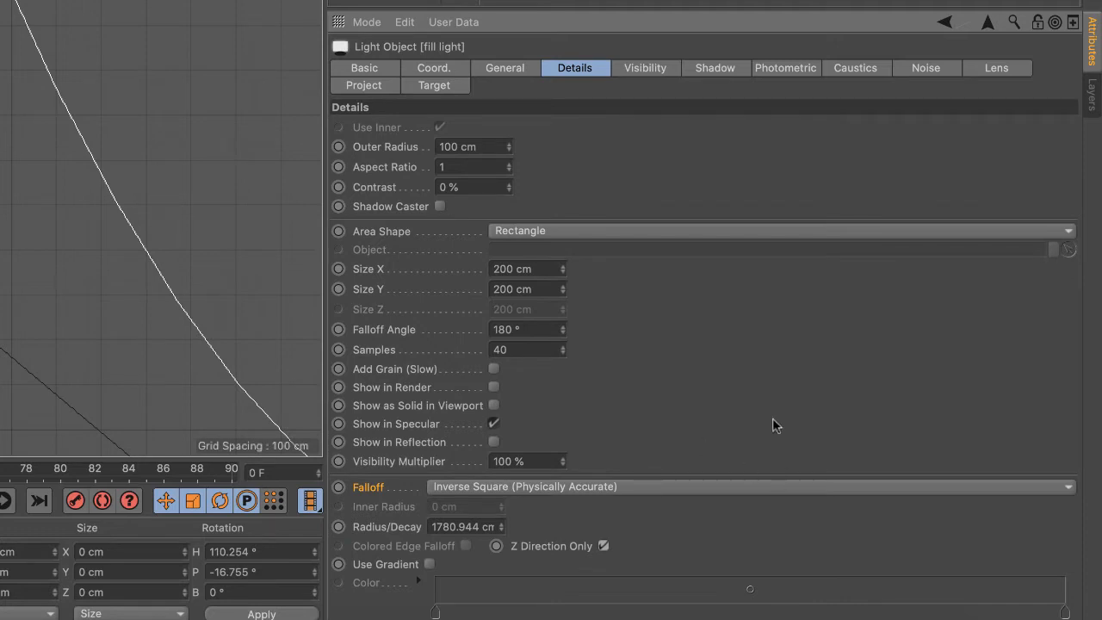
Set the fill light's intensity to 30%.
{"action": "left_click", "coordinate": [509, 69]}
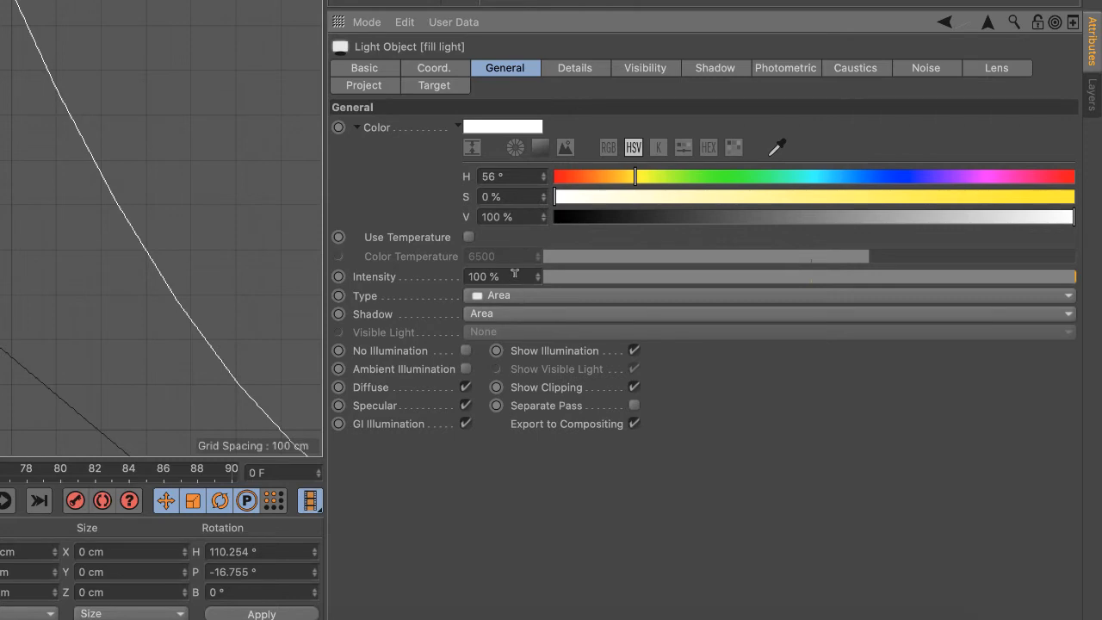
{"action": "left_click_drag", "start_coordinate": [515, 272], "coordinate": [467, 276]}
{"action": "type", "text": "30"}
{"action": "key", "text": "Return"}
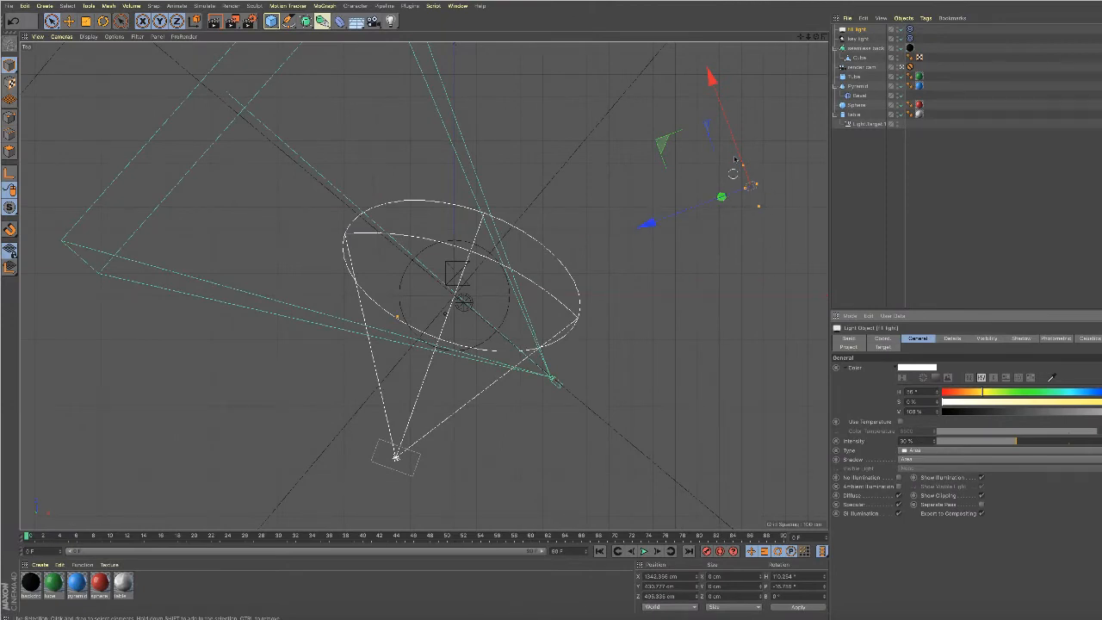
Render the maximized perspective view through the render cam to check the combined key and fill lighting.
{"action": "left_click", "coordinate": [823, 38]}
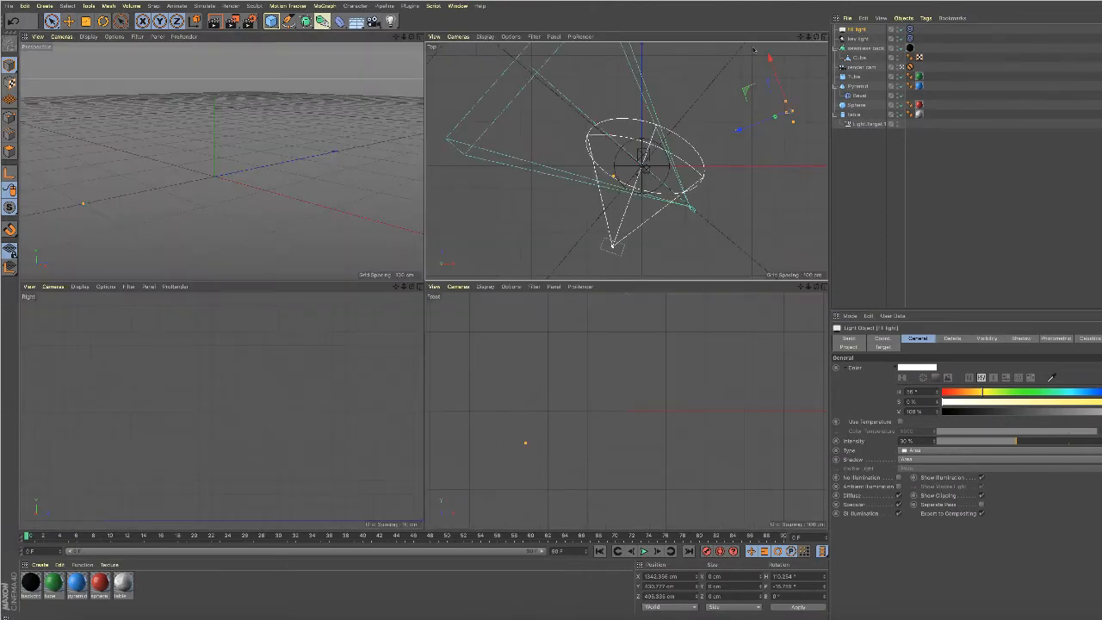
{"action": "left_click", "coordinate": [418, 37]}
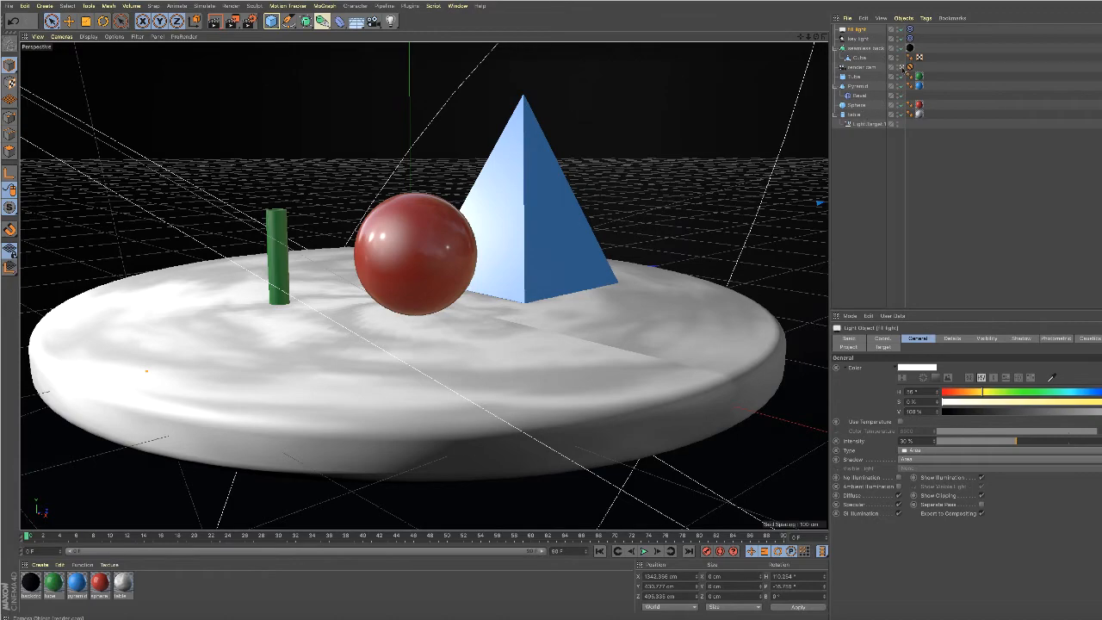
{"action": "left_click", "coordinate": [901, 67]}
{"action": "left_click", "coordinate": [902, 67]}
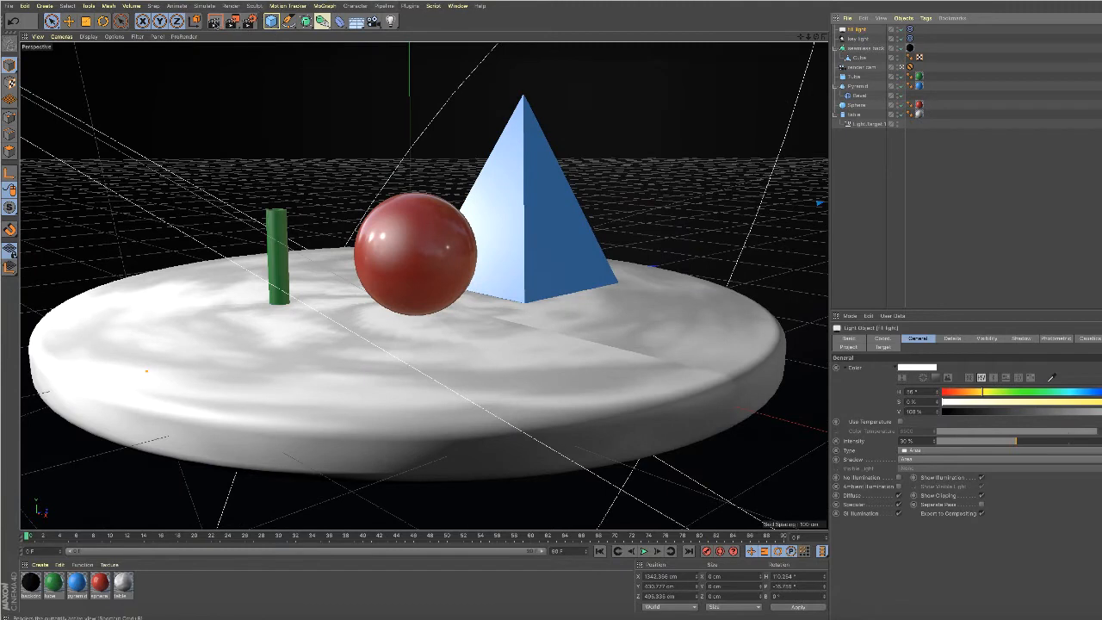
{"action": "left_click", "coordinate": [215, 21]}
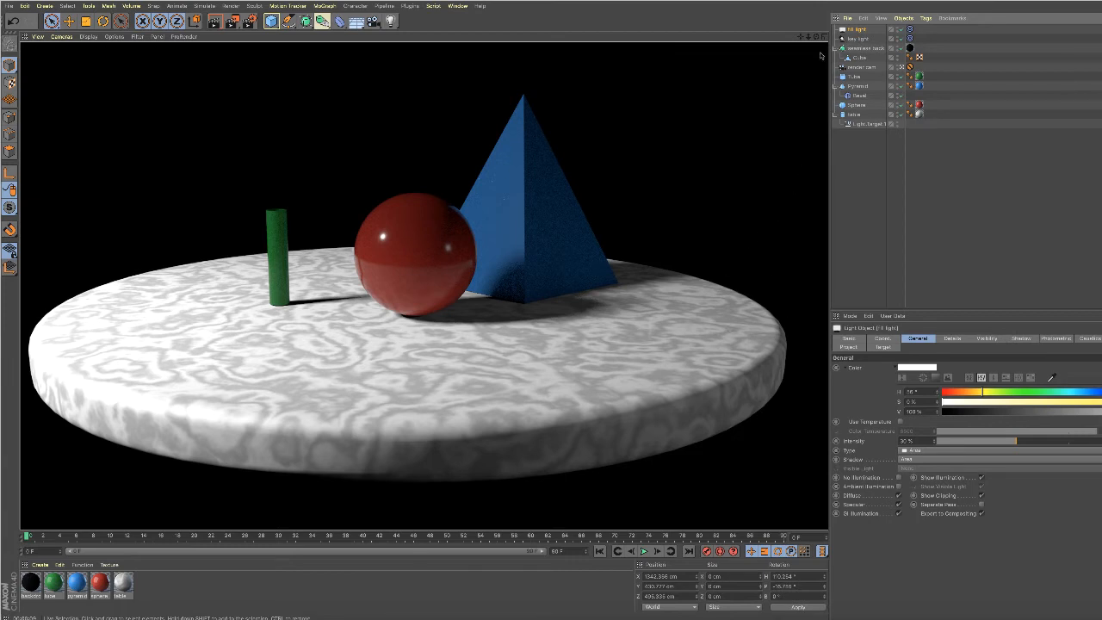
Leave the render cam's view and examine the fill light's placement relative to the table, key light and seamless backdrop from several angles.
{"action": "left_click", "coordinate": [901, 67]}
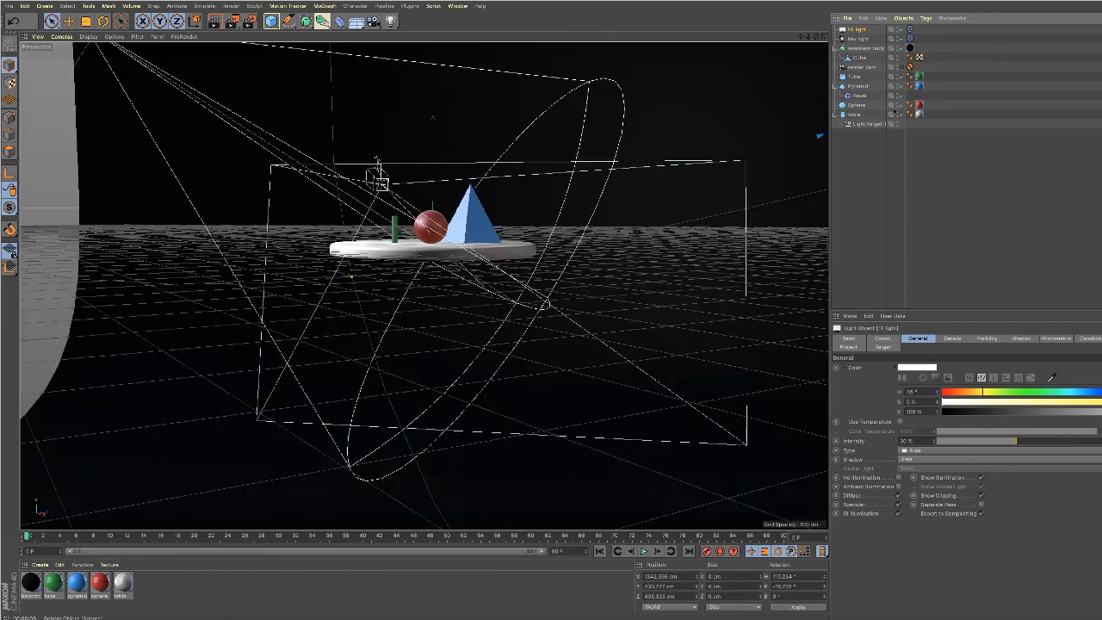
{"action": "left_click", "coordinate": [822, 37]}
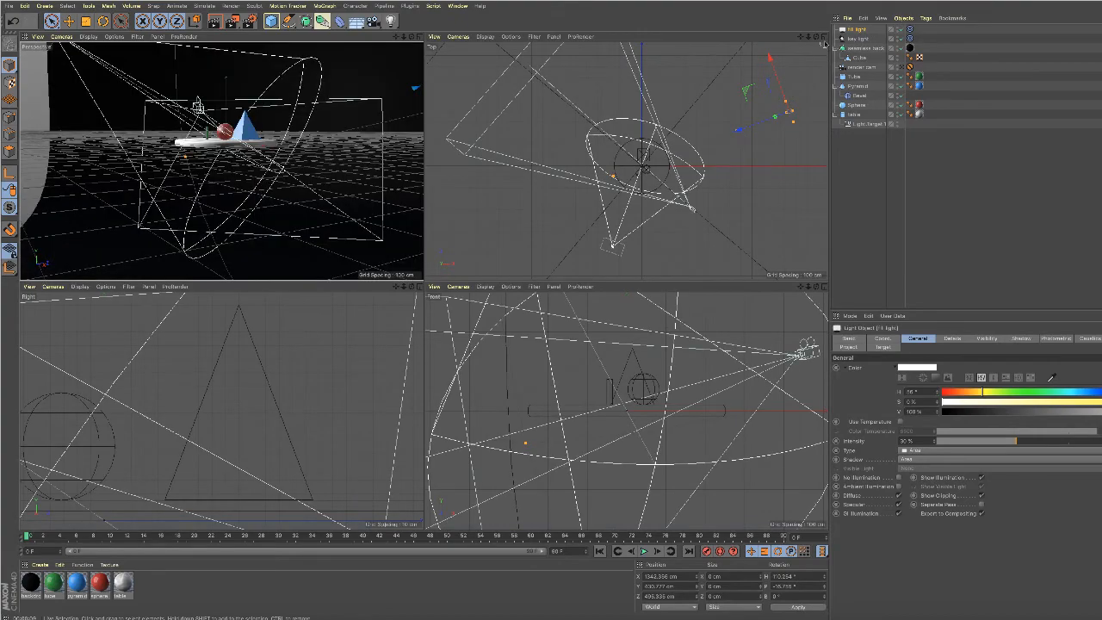
{"action": "left_click", "coordinate": [419, 37]}
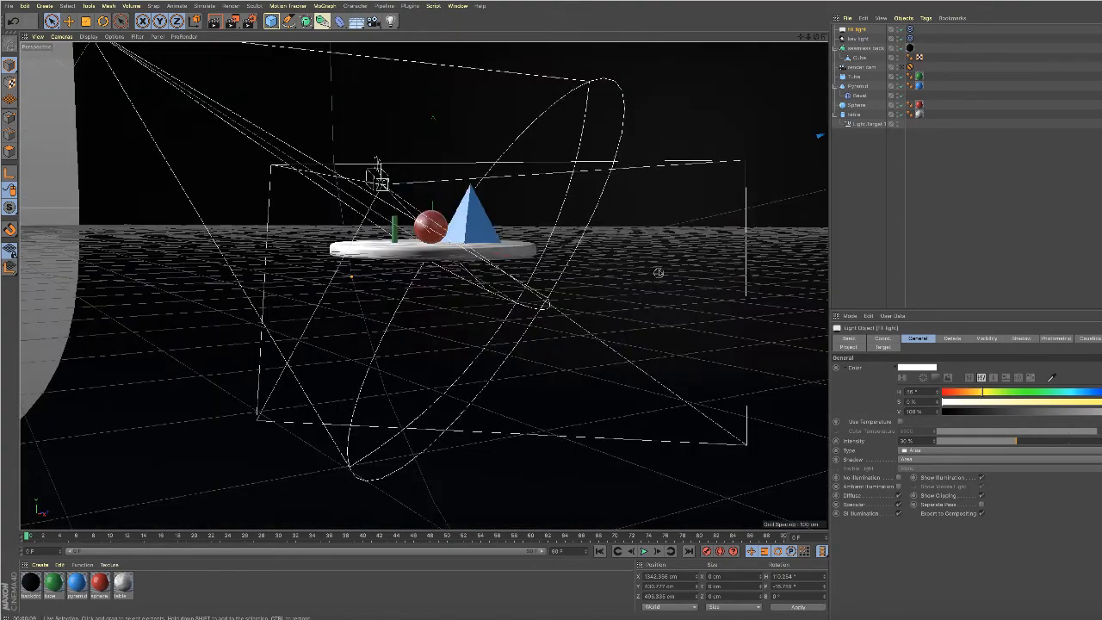
{"action": "scroll", "coordinate": [654, 264], "scroll_direction": "down", "scroll_amount": 3}
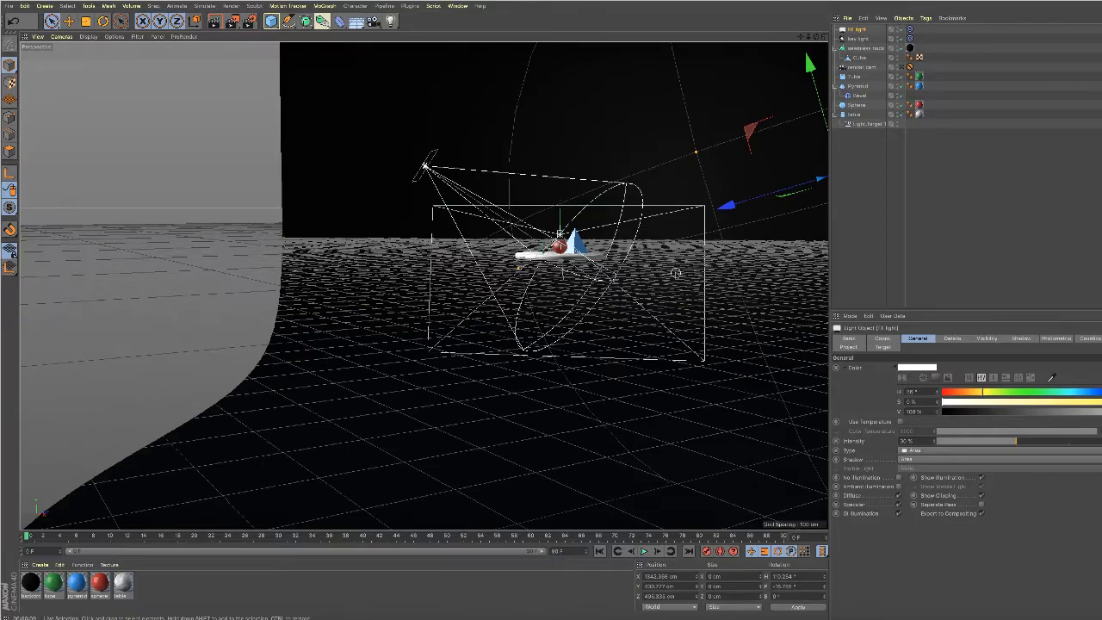
{"action": "left_click_drag", "start_coordinate": [676, 272], "coordinate": [640, 276], "text": "alt"}
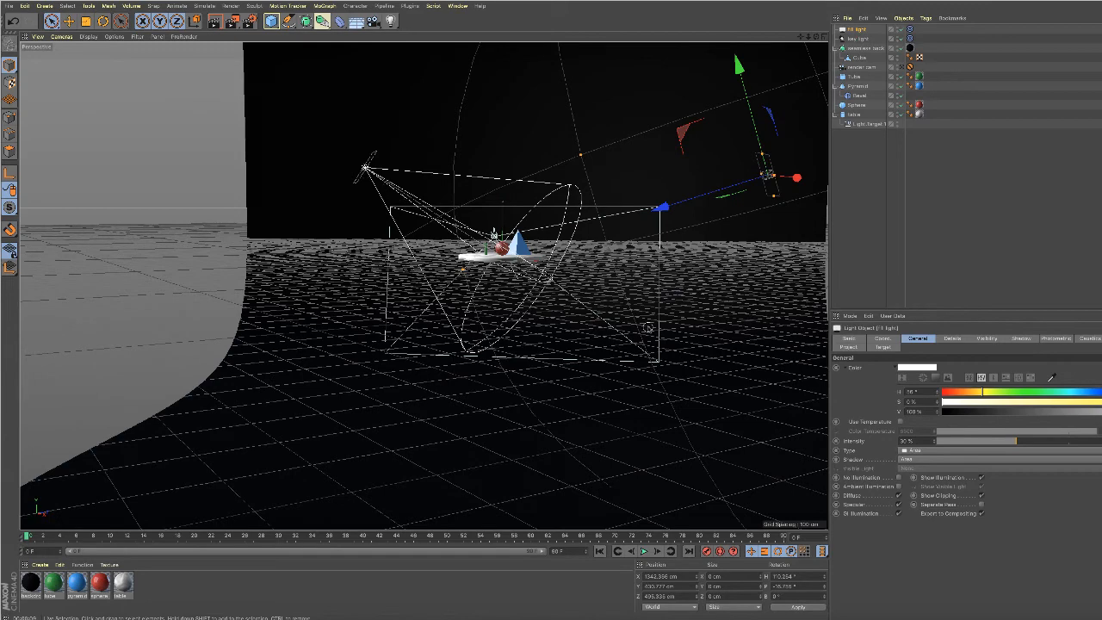
{"action": "scroll", "coordinate": [642, 307], "scroll_direction": "down", "scroll_amount": 3}
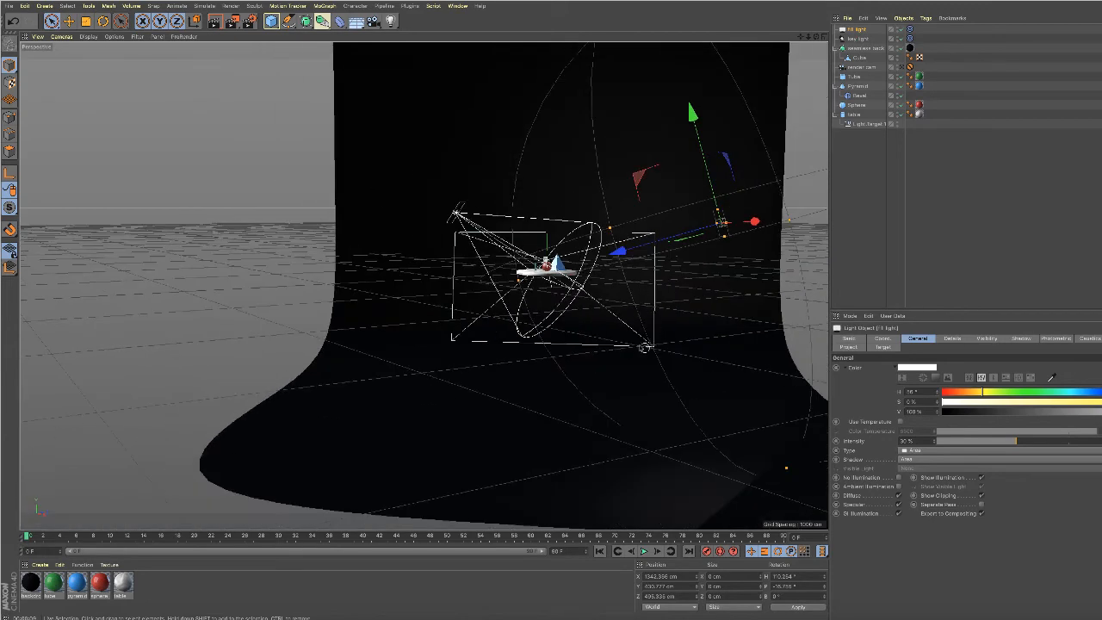
{"action": "mouse_move", "coordinate": [553, 344]}
{"action": "middle_mouse_down", "text": "alt"}
{"action": "mouse_move", "coordinate": [571, 349]}
{"action": "mouse_move", "coordinate": [556, 346]}
{"action": "middle_mouse_up", "text": "alt"}
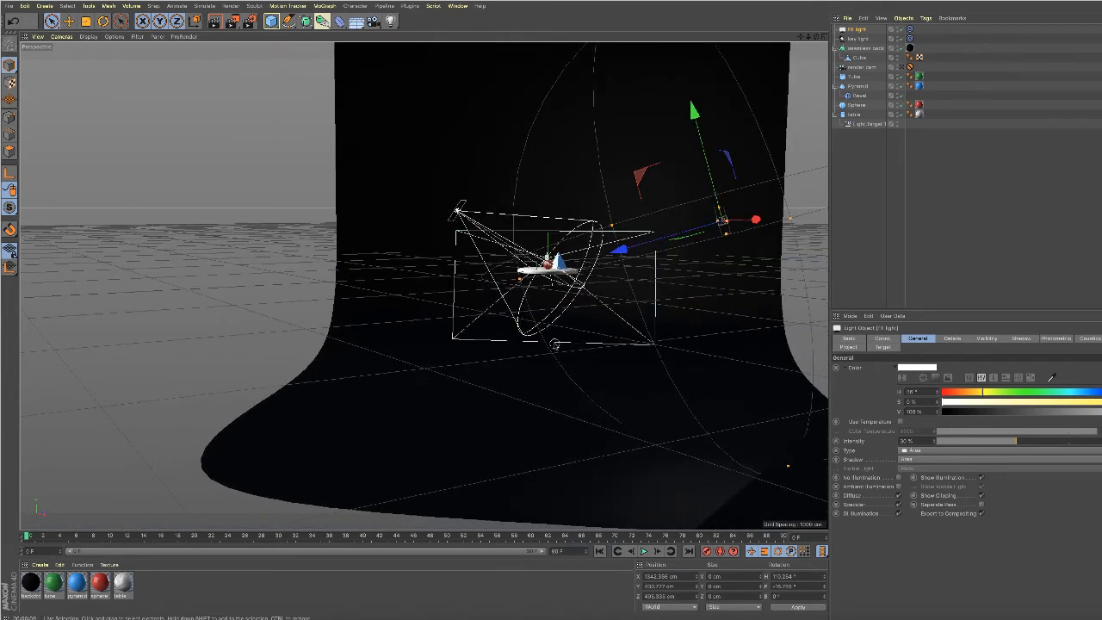
{"action": "left_click_drag", "start_coordinate": [564, 346], "coordinate": [615, 321], "text": "alt"}
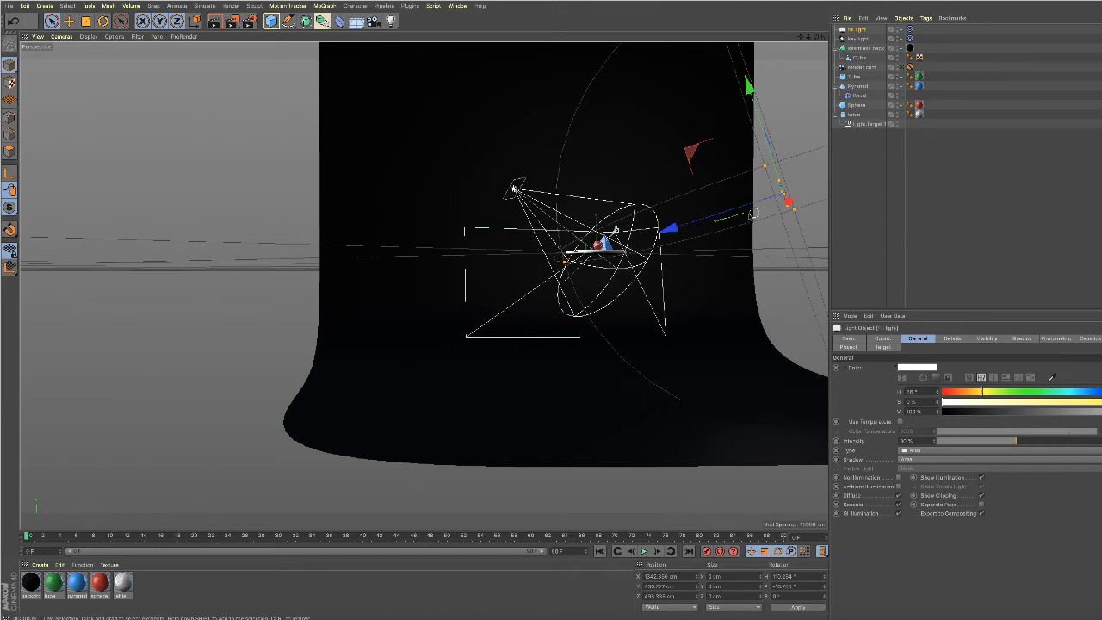
{"action": "left_click_drag", "start_coordinate": [746, 277], "coordinate": [729, 273], "text": "alt"}
{"action": "left_click", "coordinate": [729, 273]}
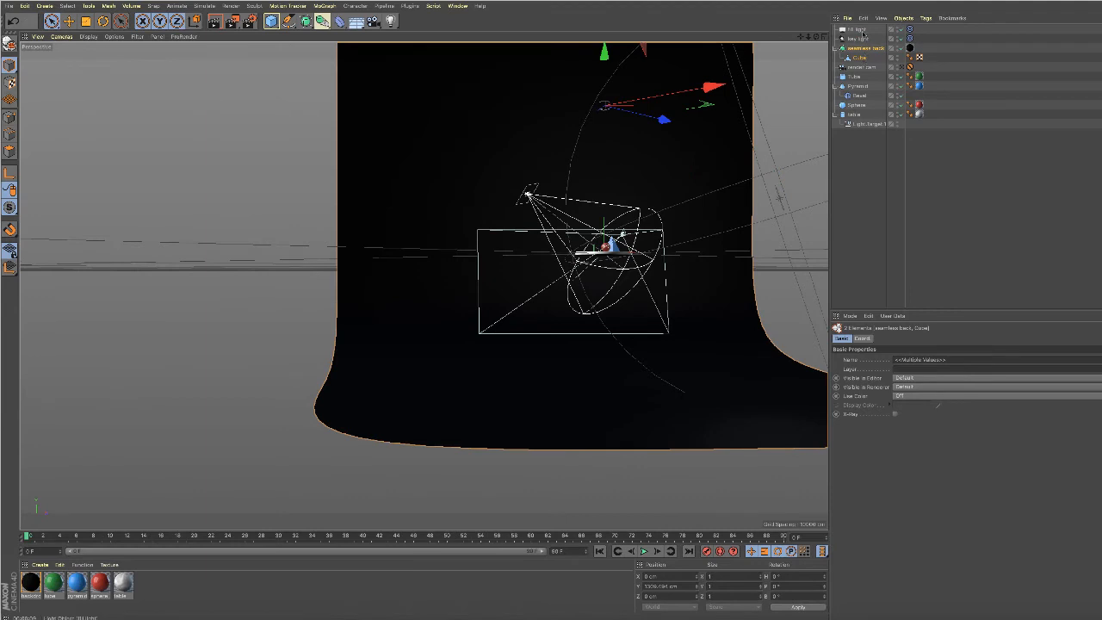
{"action": "left_click", "coordinate": [858, 30]}
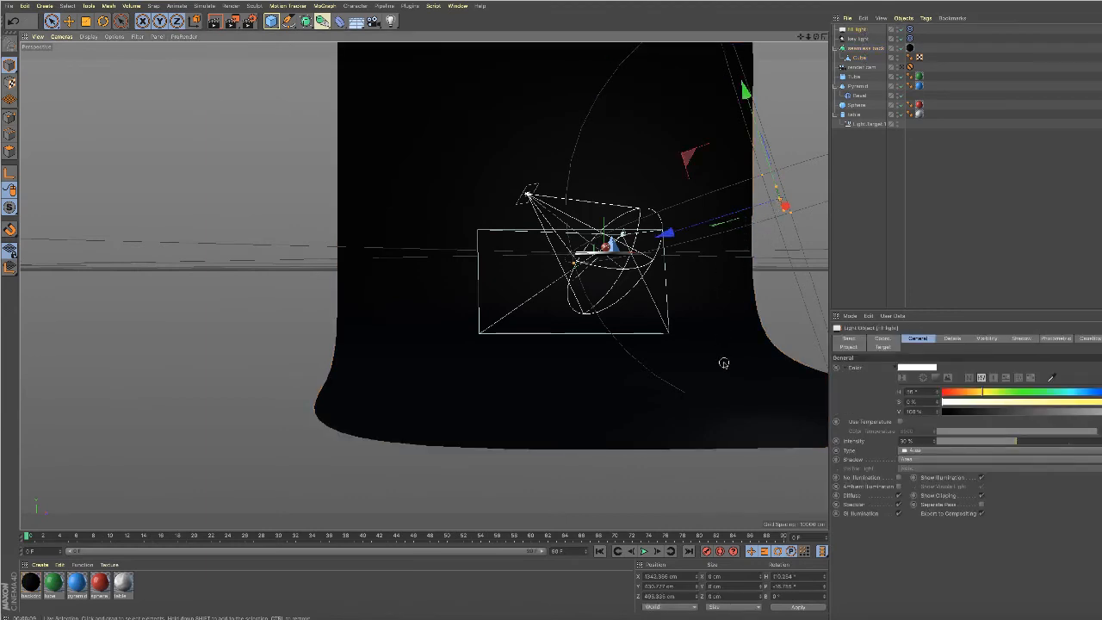
{"action": "left_click_drag", "start_coordinate": [724, 363], "coordinate": [579, 379], "text": "alt"}
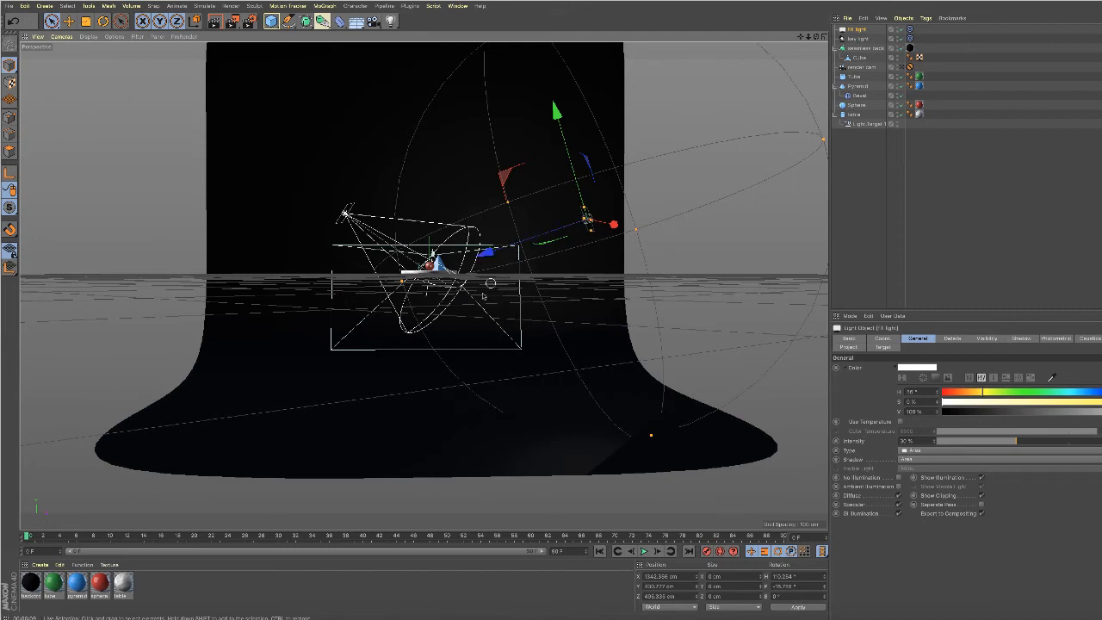
Examine the key and fill lights' placement in the maximized top view and look over the fill light's detail settings.
{"action": "left_click", "coordinate": [822, 37]}
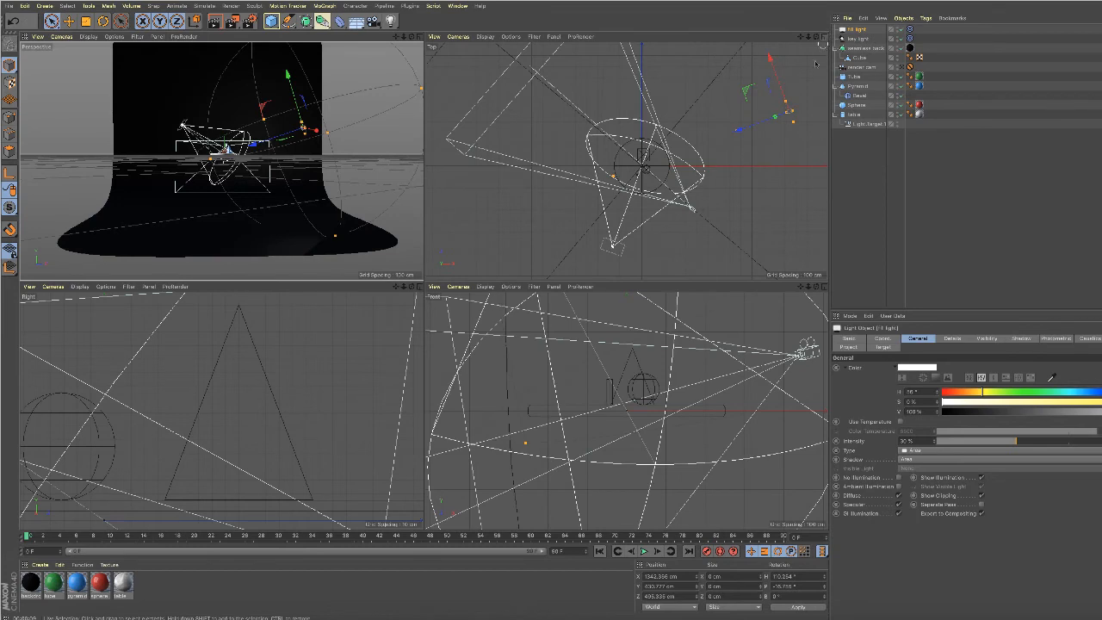
{"action": "left_click", "coordinate": [822, 36]}
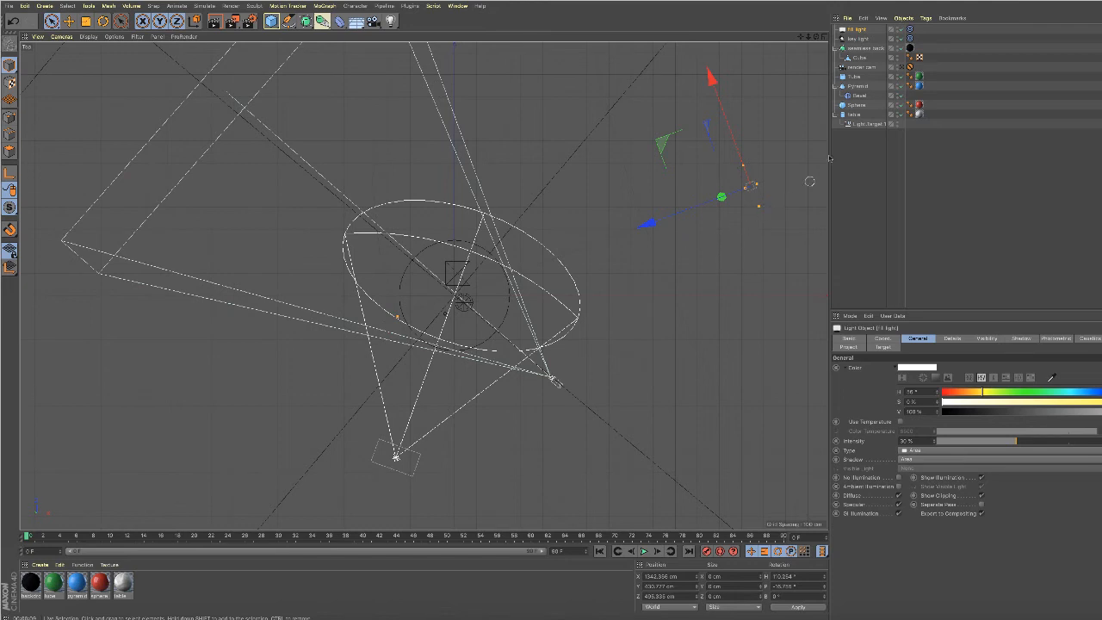
{"action": "left_click", "coordinate": [858, 39]}
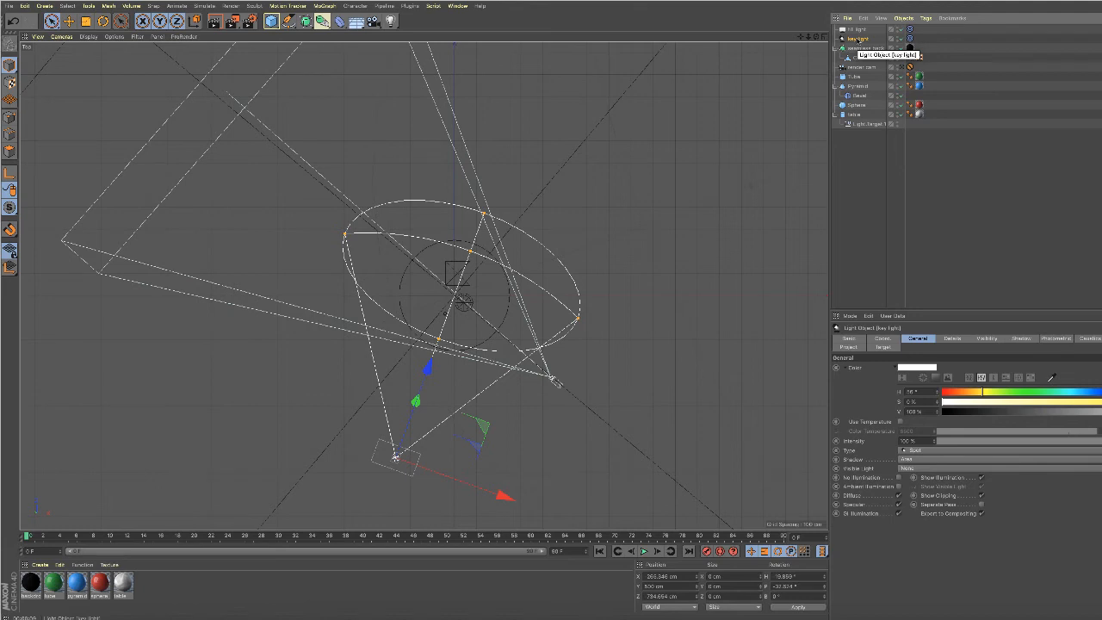
{"action": "left_click", "coordinate": [861, 29]}
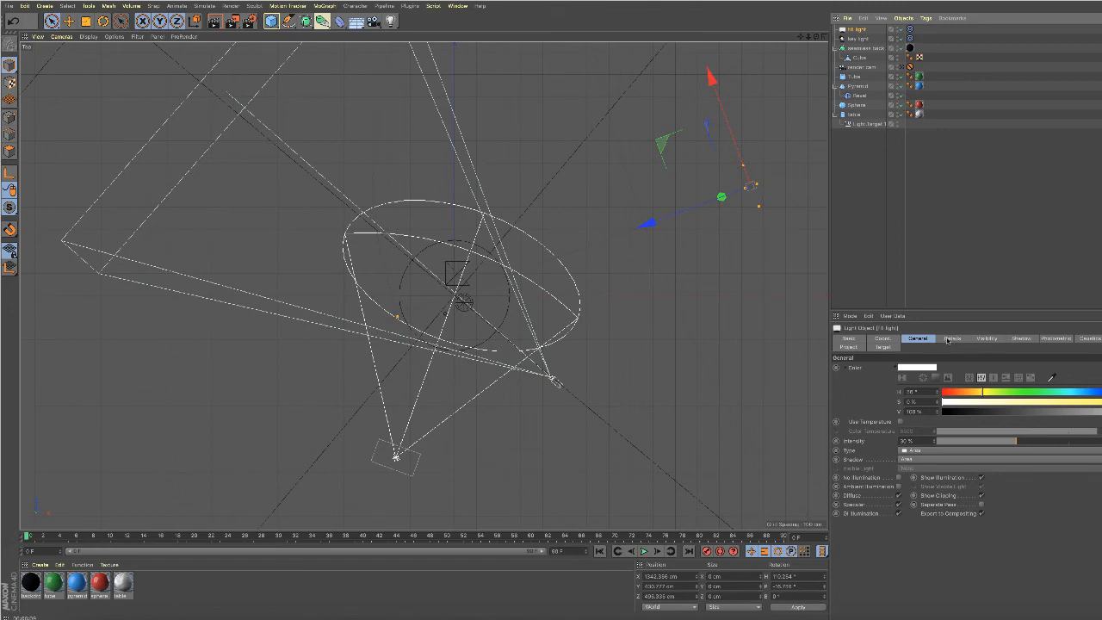
{"action": "left_click", "coordinate": [950, 339]}
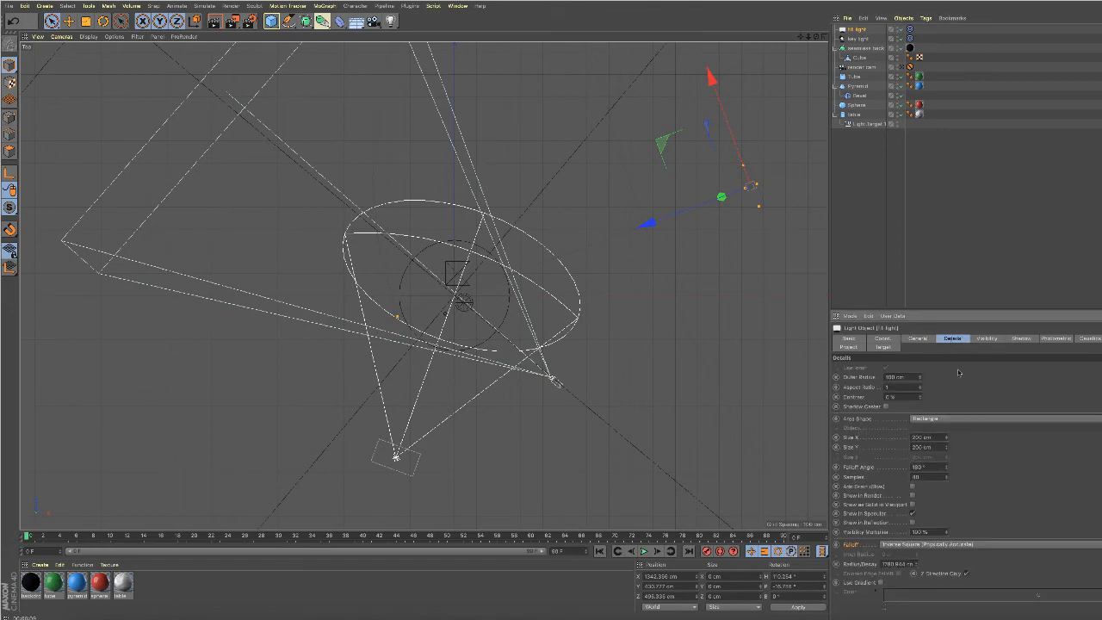
{"action": "left_click", "coordinate": [917, 338]}
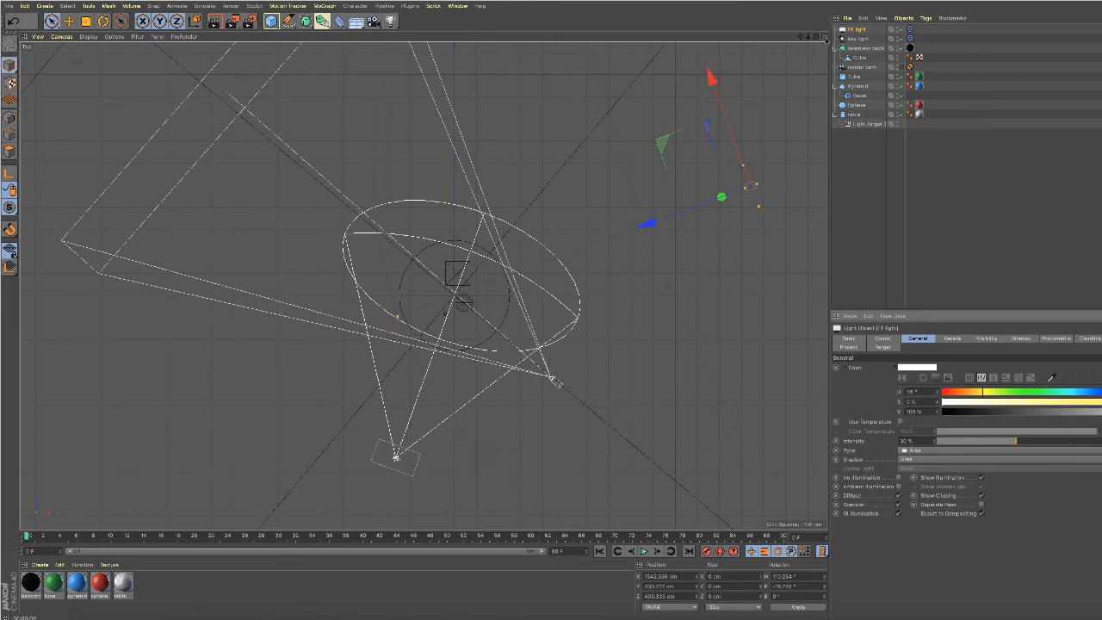
Return to the maximized perspective view and look at the tabletop scene through the render cam.
{"action": "left_click", "coordinate": [824, 39]}
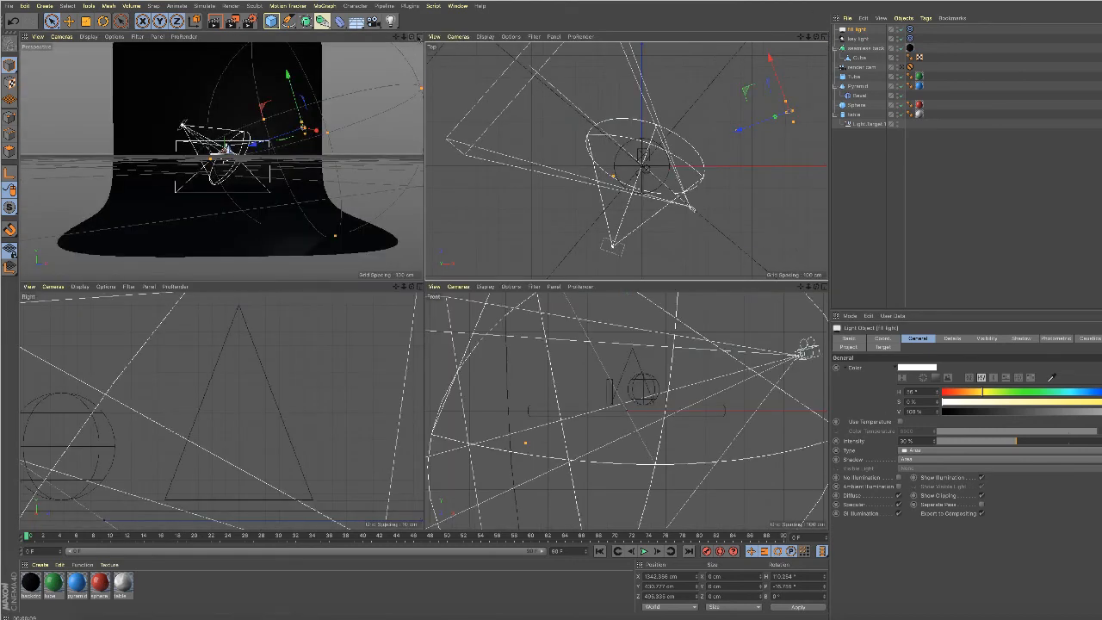
{"action": "left_click", "coordinate": [418, 39]}
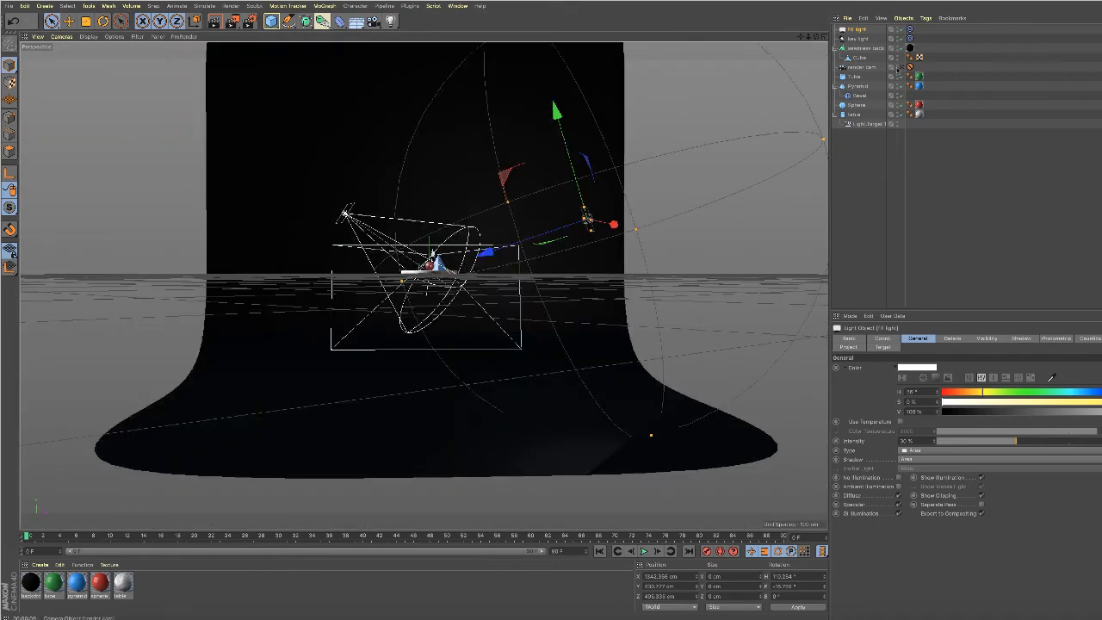
{"action": "left_click", "coordinate": [910, 67]}
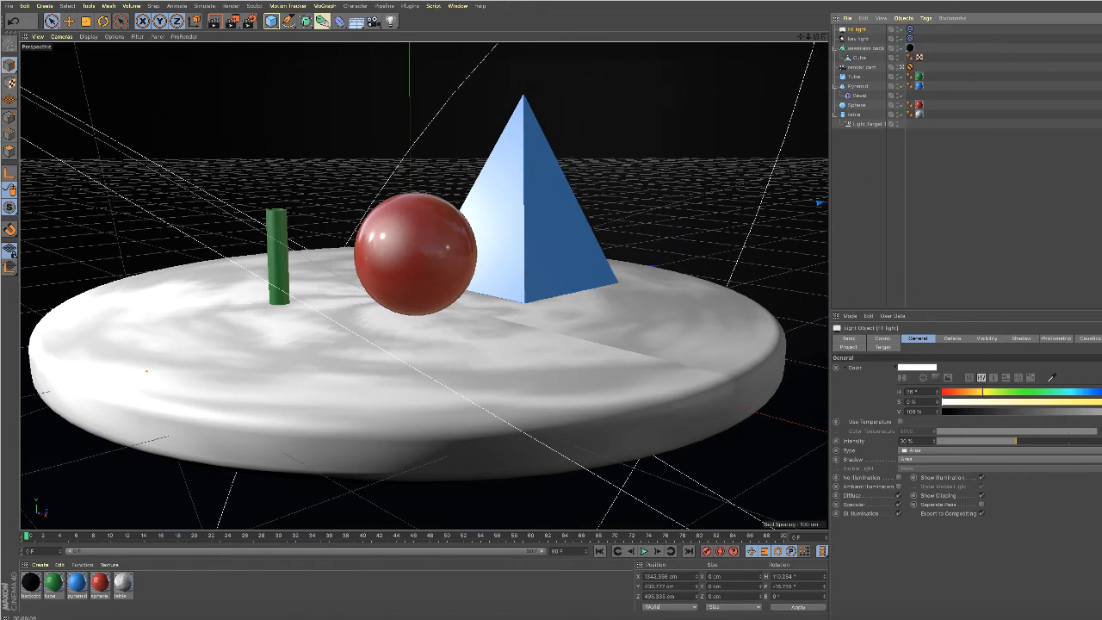
Set the fill light's shadow to None and render the perspective view to check the lighting.
{"action": "left_click", "coordinate": [929, 459]}
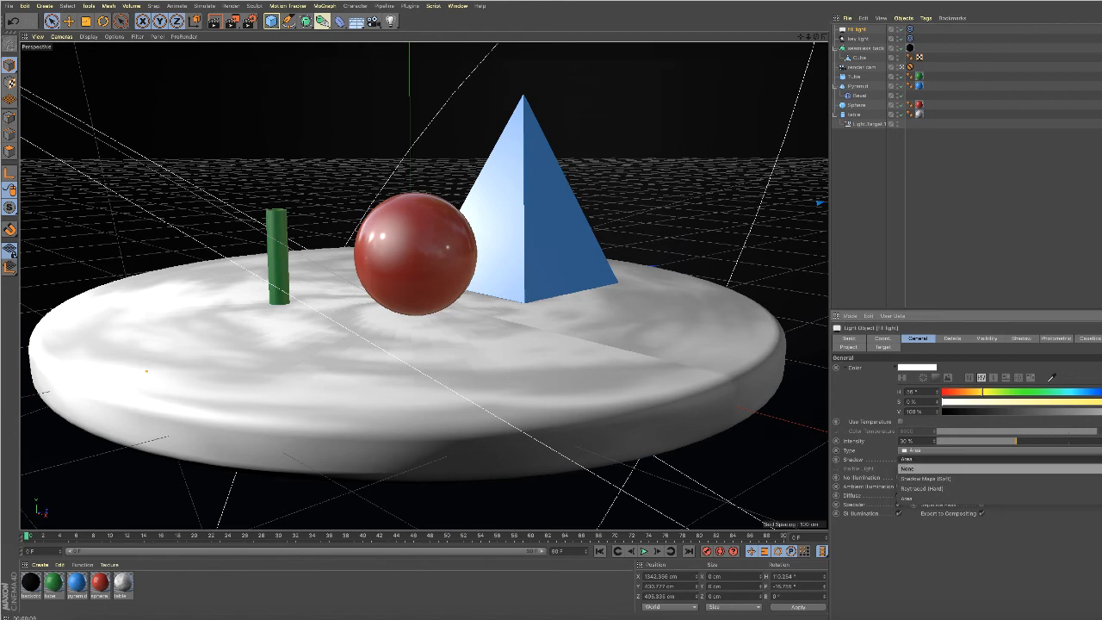
{"action": "left_click", "coordinate": [910, 468]}
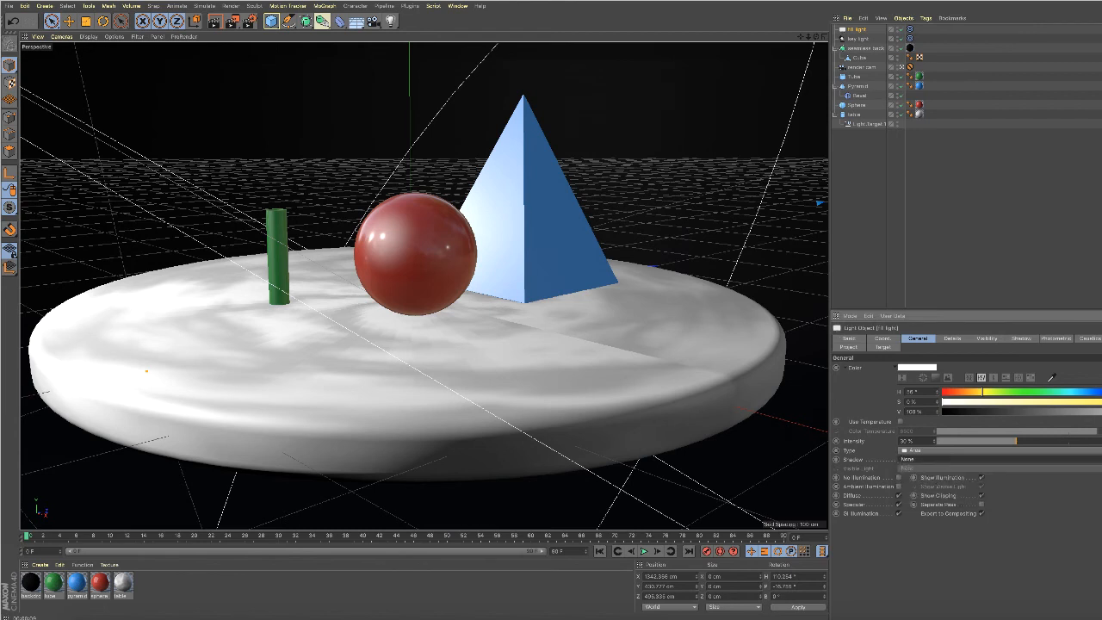
{"action": "left_click", "coordinate": [215, 22]}
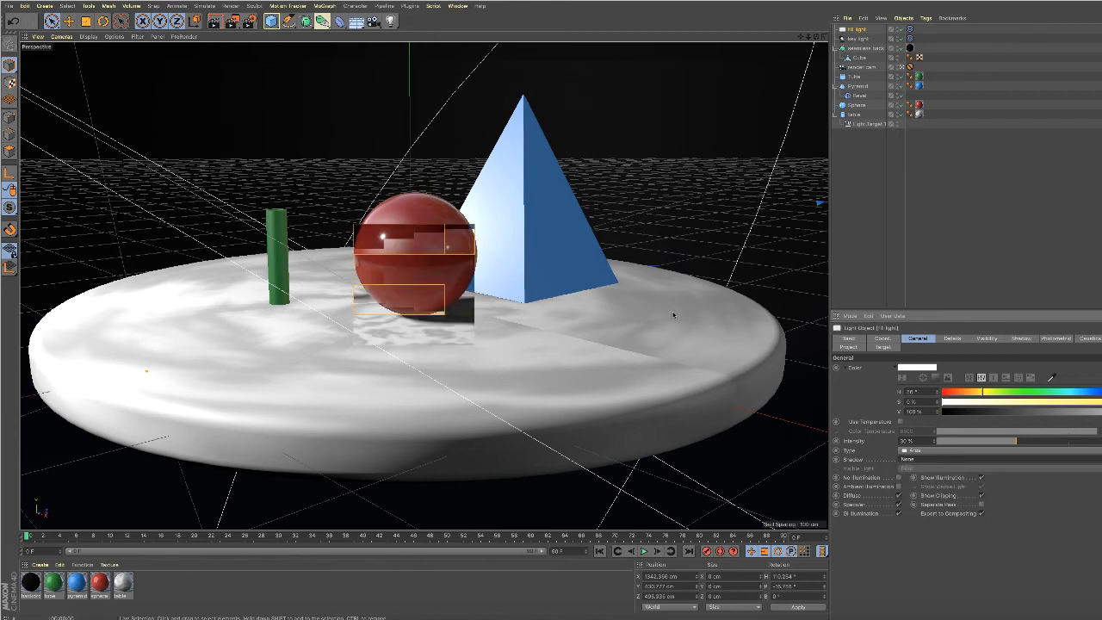